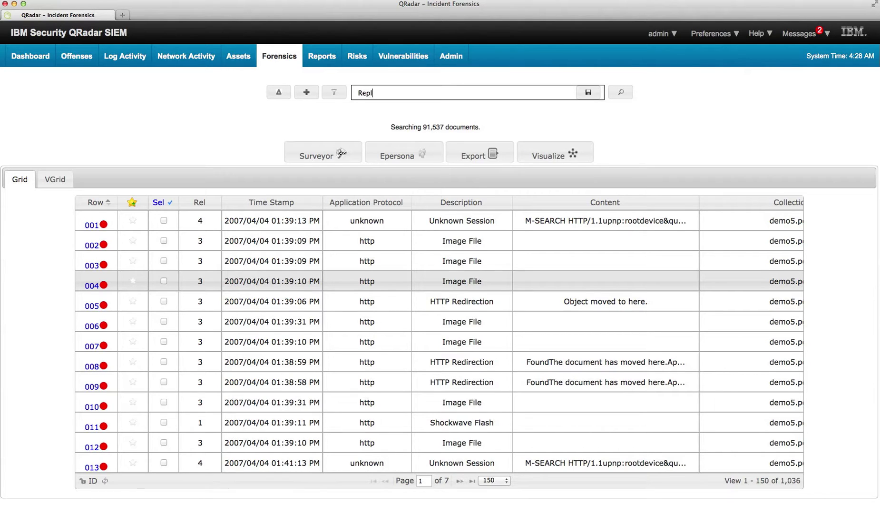
Run a Forensics search for 'Replay Industries' across the captured documents
type("ay Industries")
left_click(134, 288)
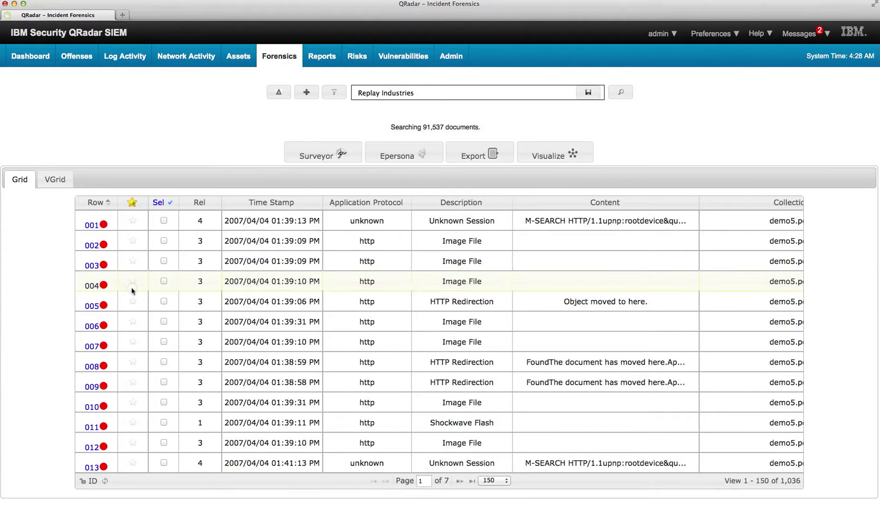
left_click(621, 91)
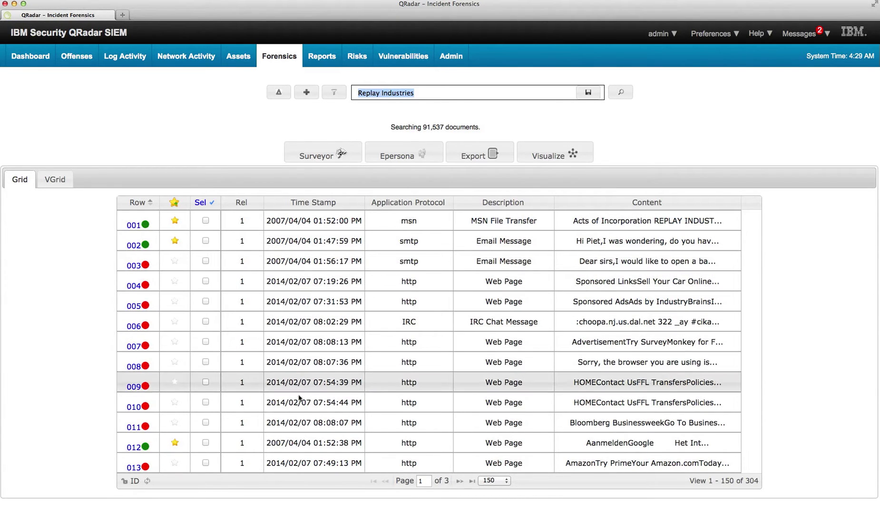
Open the MSN File Transfer record, read the chat, and open the transferred details.doc
left_click(146, 225)
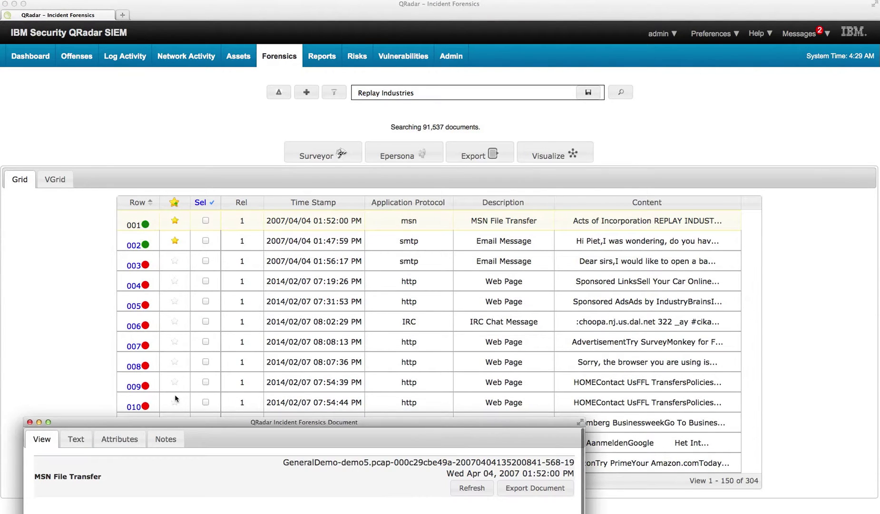
left_click_drag(214, 423, 238, 53)
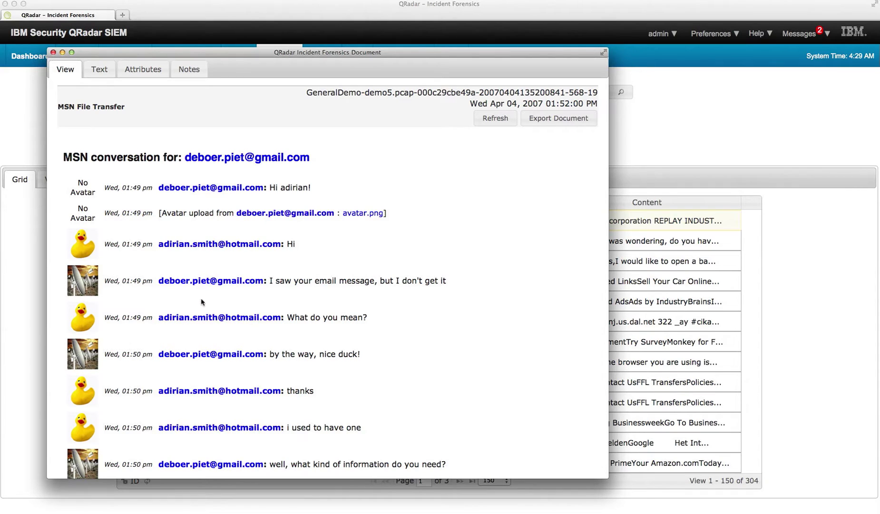
scroll(217, 370, "down", 6)
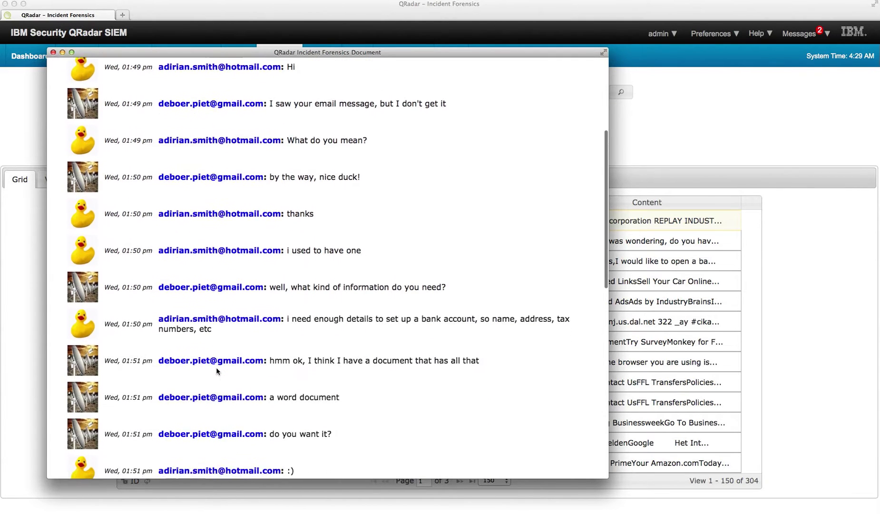
scroll(217, 371, "down", 5)
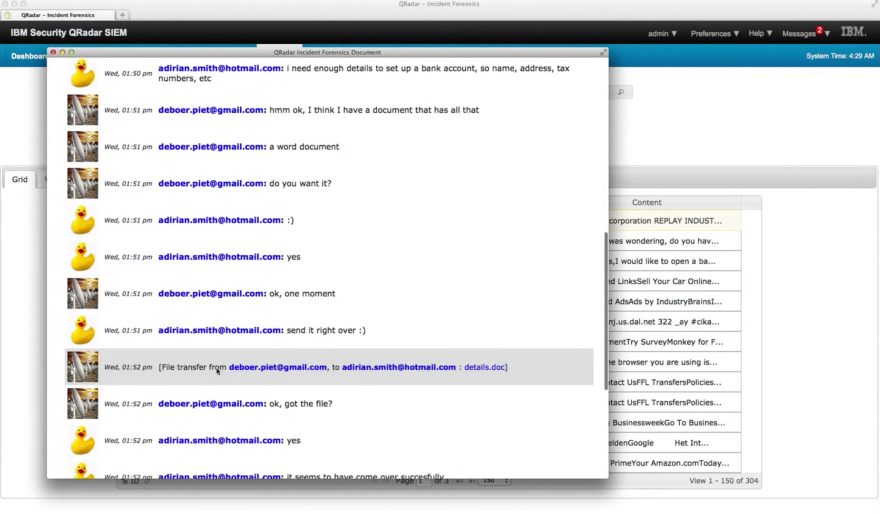
scroll(217, 368, "down", 3)
scroll(216, 369, "up", 3)
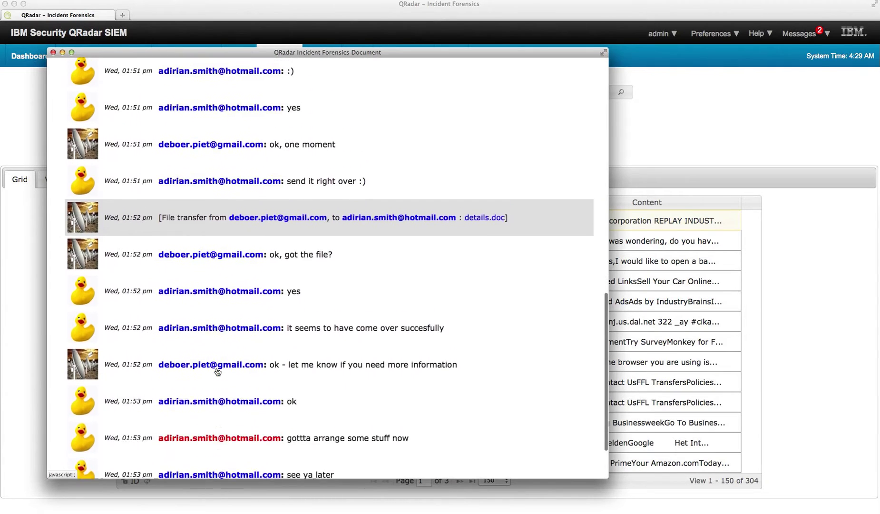
scroll(217, 372, "up", 1)
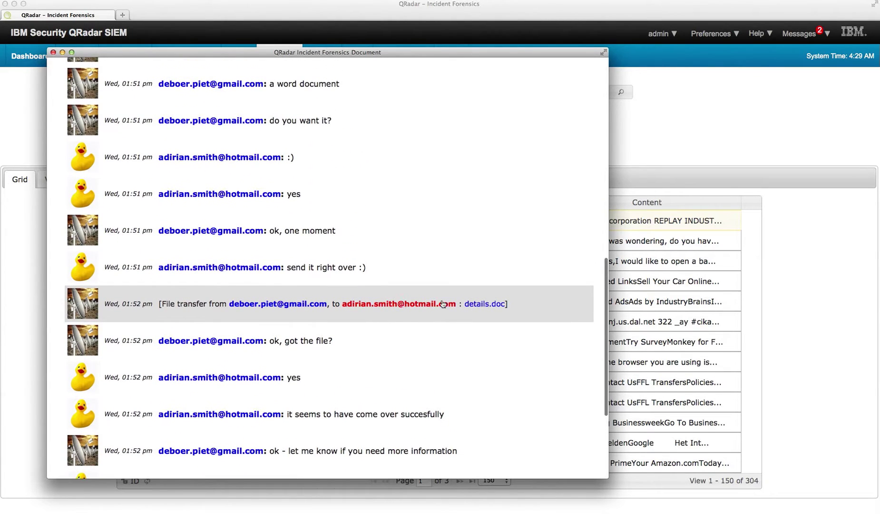
left_click(484, 305)
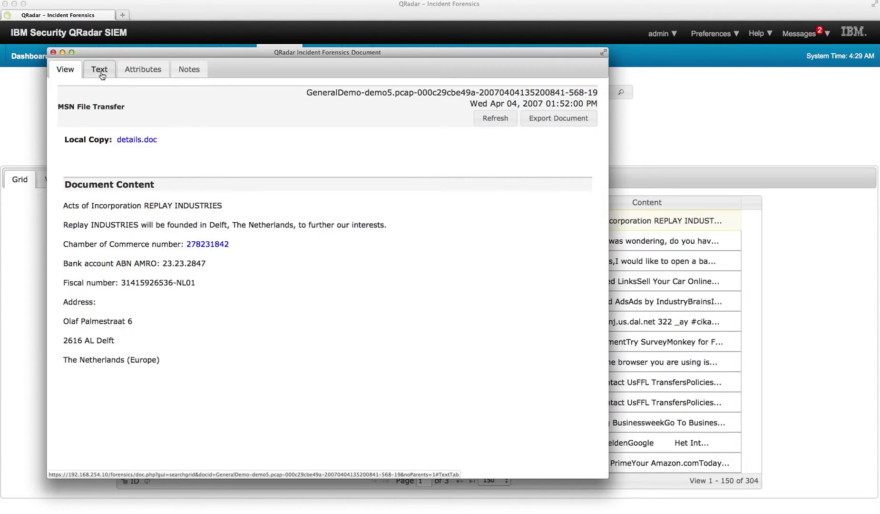
Get all relations for client IP 172.16.9.171 from the document's Attributes
left_click(145, 69)
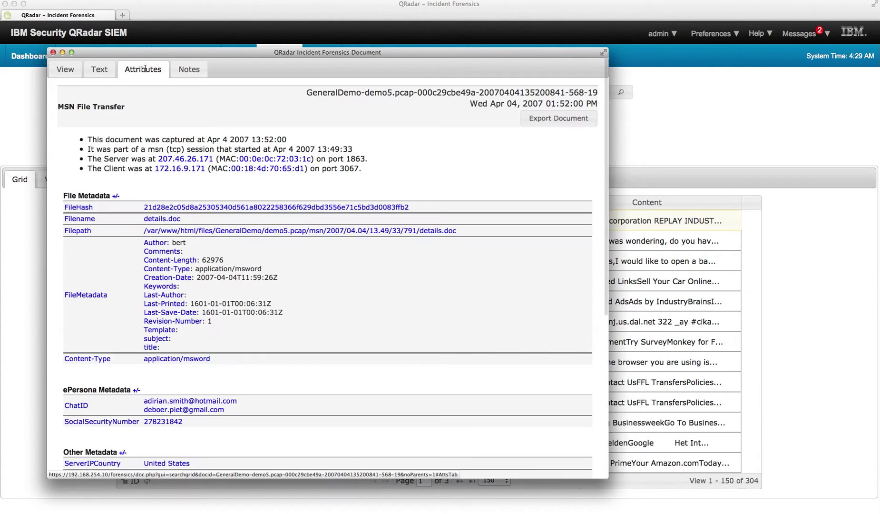
left_click(186, 169)
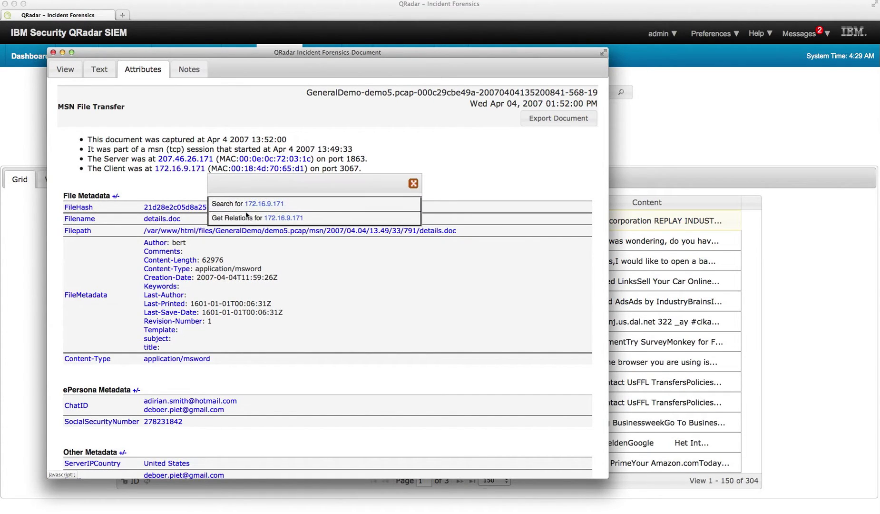
left_click(280, 220)
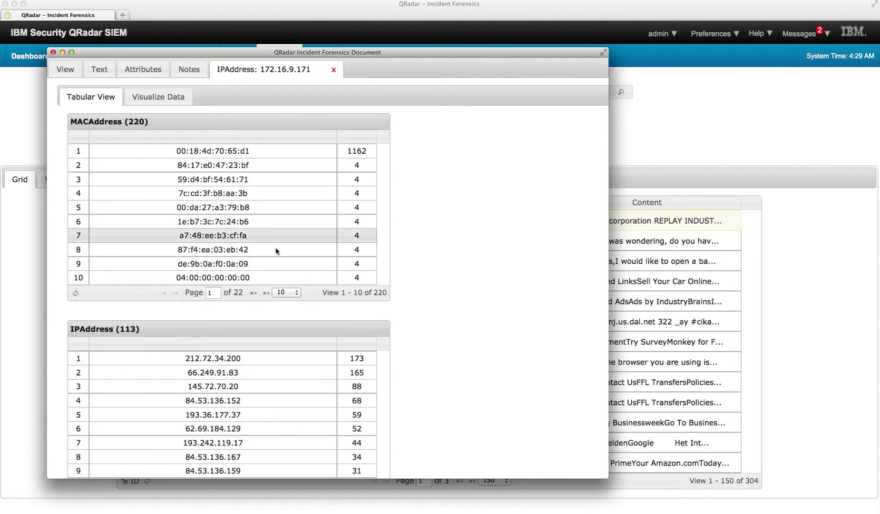
Scroll down to the VOIPEndpoint table and pick the second endpoint
scroll(275, 249, "down", 10)
scroll(272, 265, "down", 15)
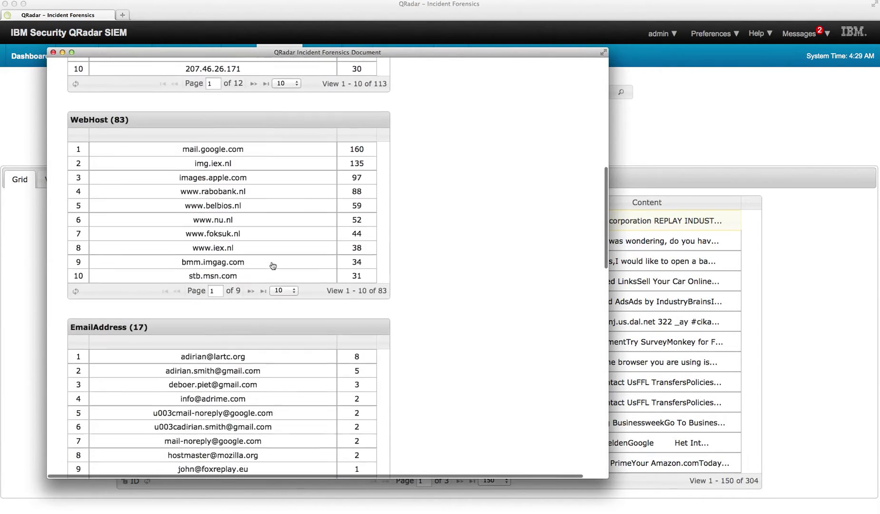
scroll(273, 265, "down", 7)
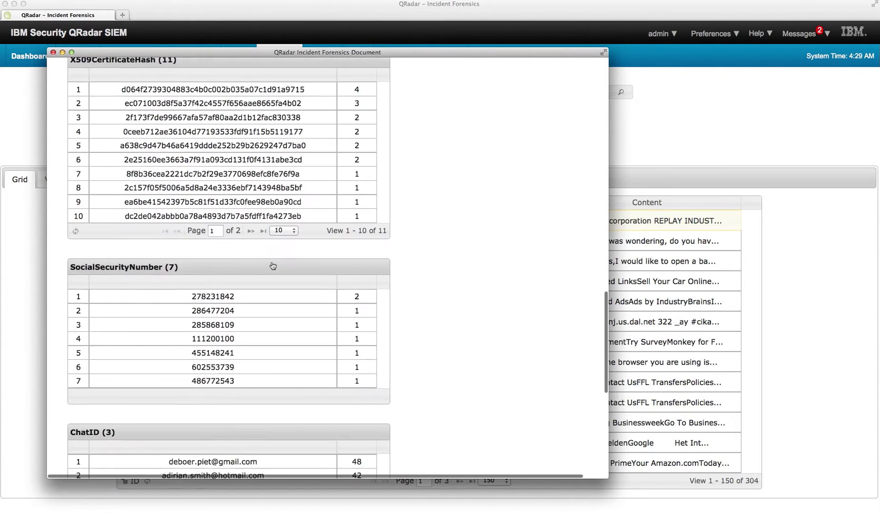
scroll(272, 265, "down", 1)
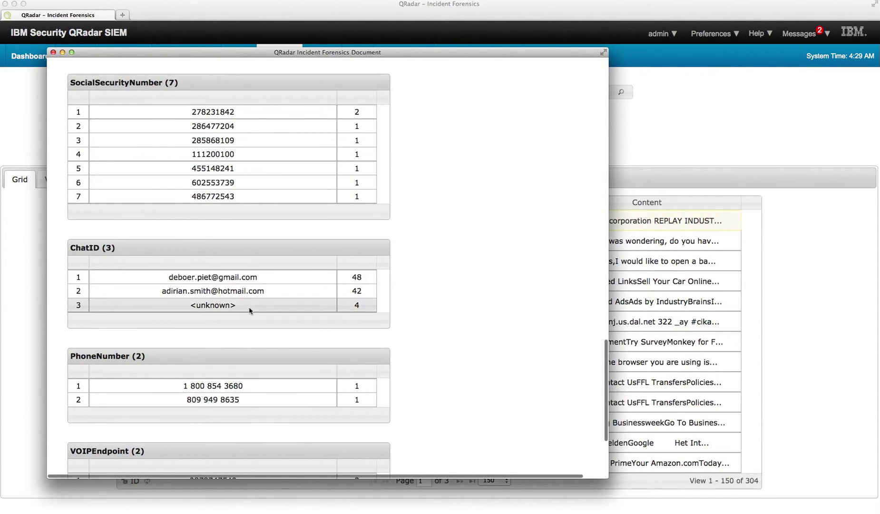
scroll(245, 307, "down", 4)
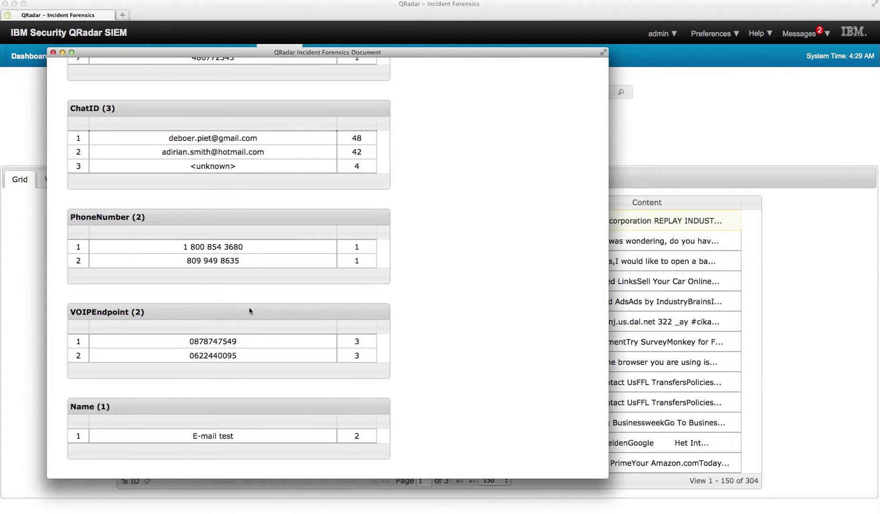
left_click(211, 356)
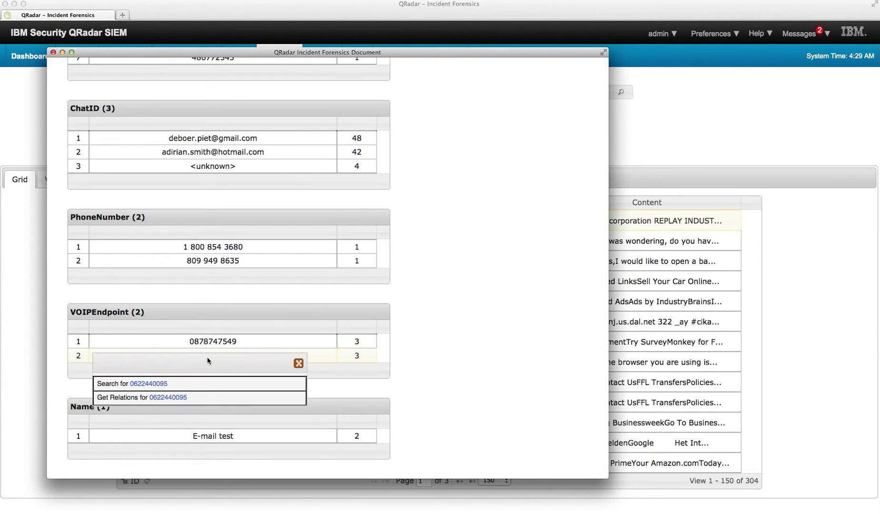
Search documents for the second VOIP endpoint and mark the first of three Voip Calls
left_click(152, 384)
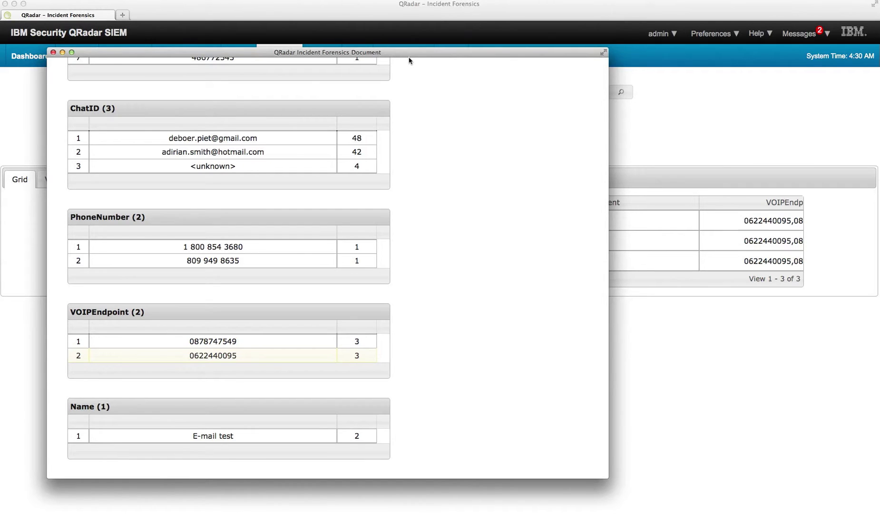
left_click_drag(410, 53, 407, 331)
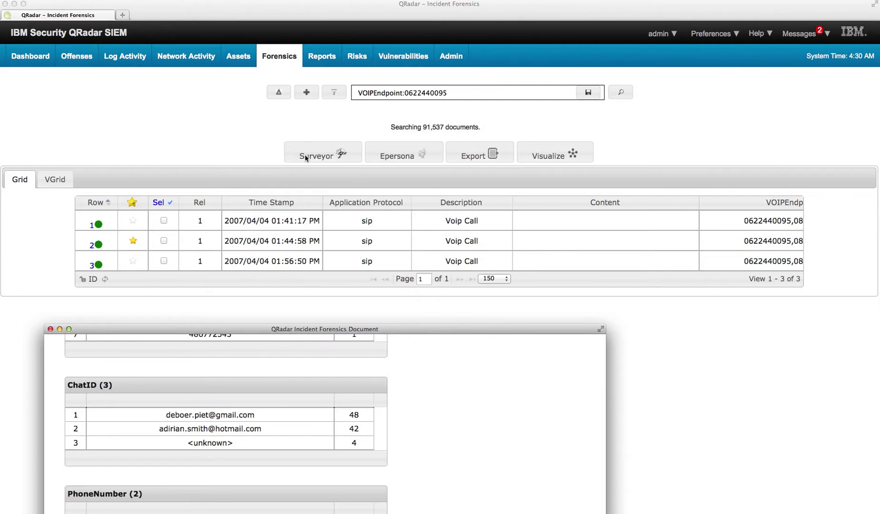
left_click(165, 222)
left_click(165, 221)
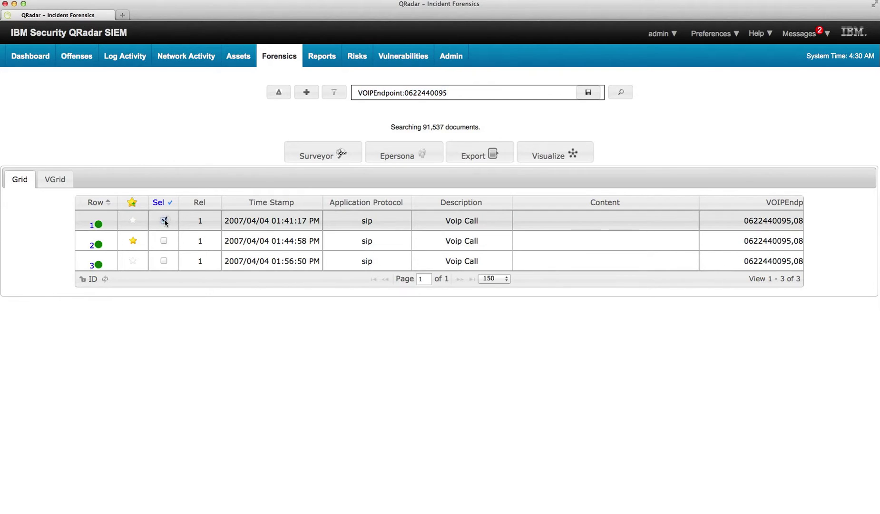
Open a Surveyor timeline for the marked Voip Call with a 15 Mins duration
left_click(330, 157)
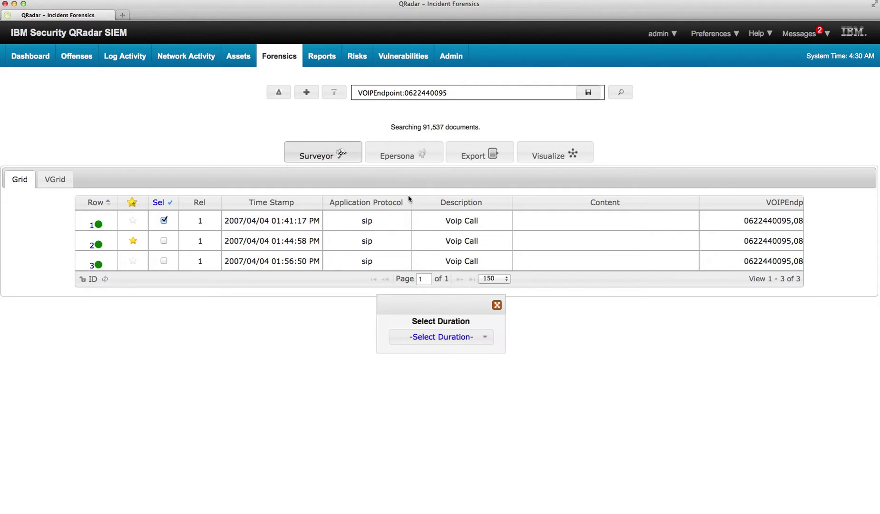
left_click(487, 338)
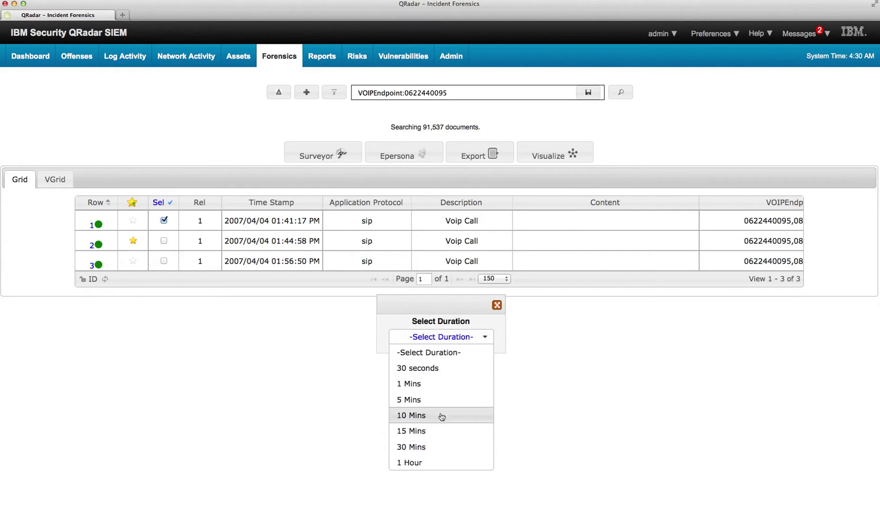
left_click(440, 431)
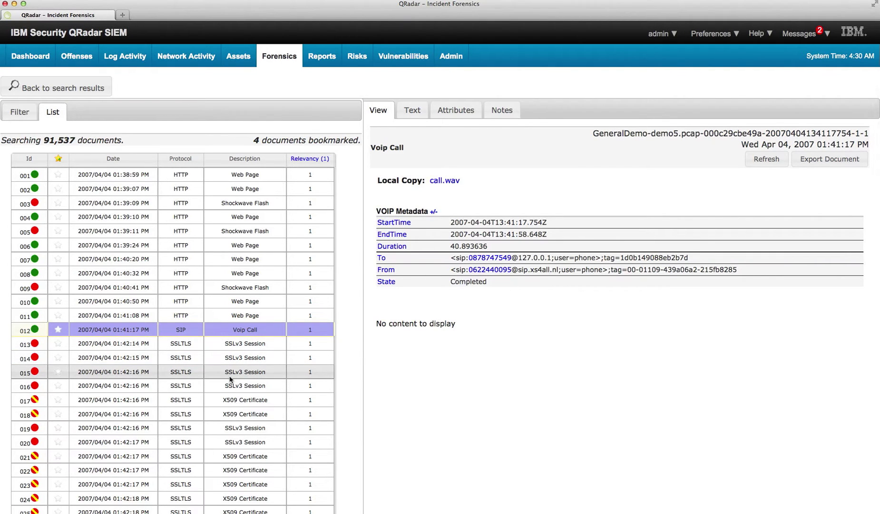
Scroll the Surveyor list to row 108 and show the bookmarked MSN File Transfer chat
scroll(226, 352, "down", 5)
scroll(231, 379, "down", 4)
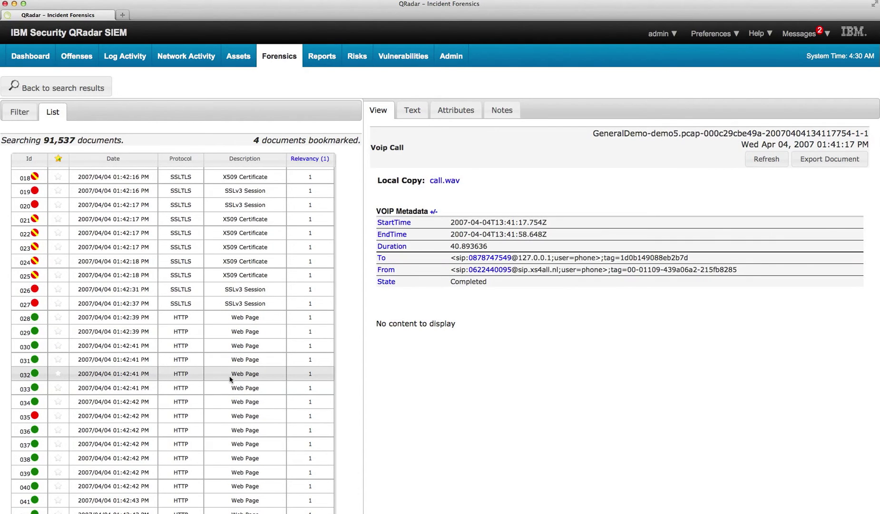
scroll(230, 379, "down", 5)
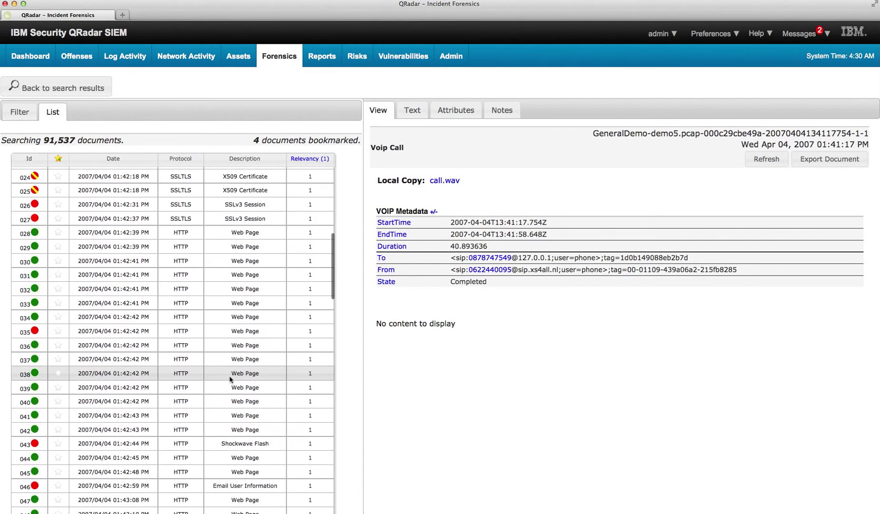
scroll(231, 379, "down", 6)
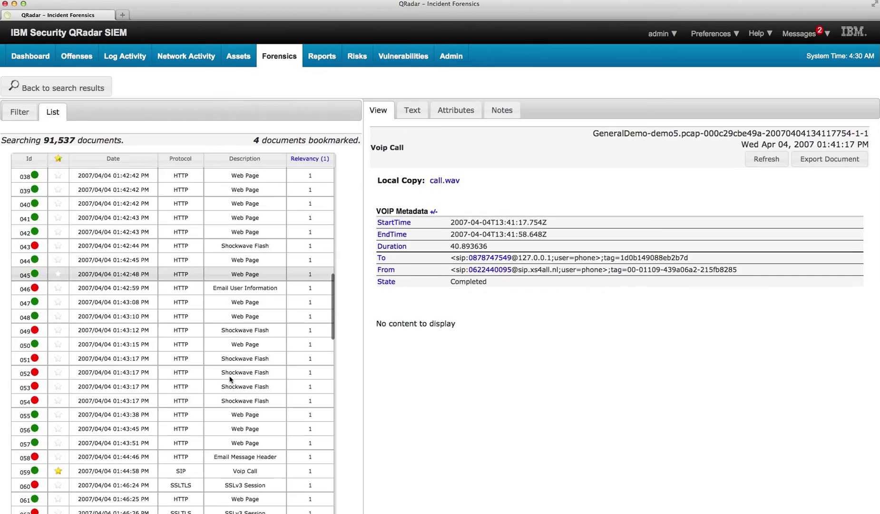
scroll(230, 378, "down", 3)
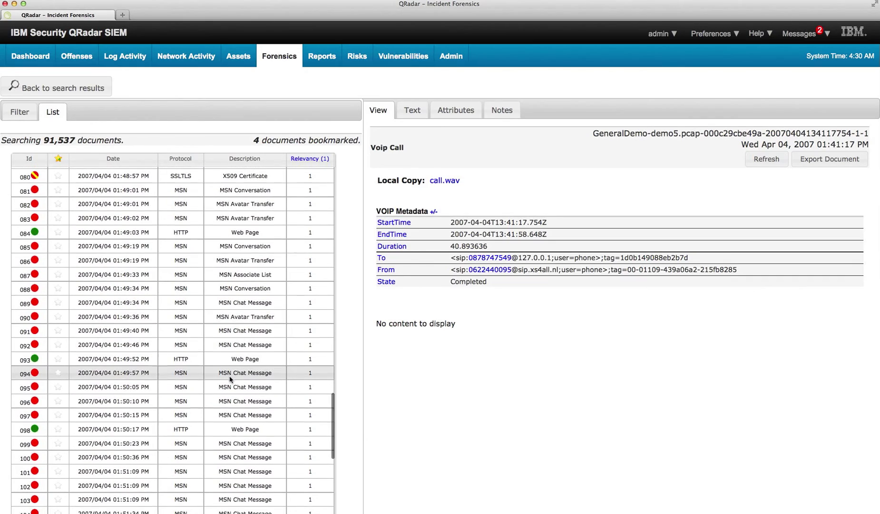
scroll(230, 379, "down", 2)
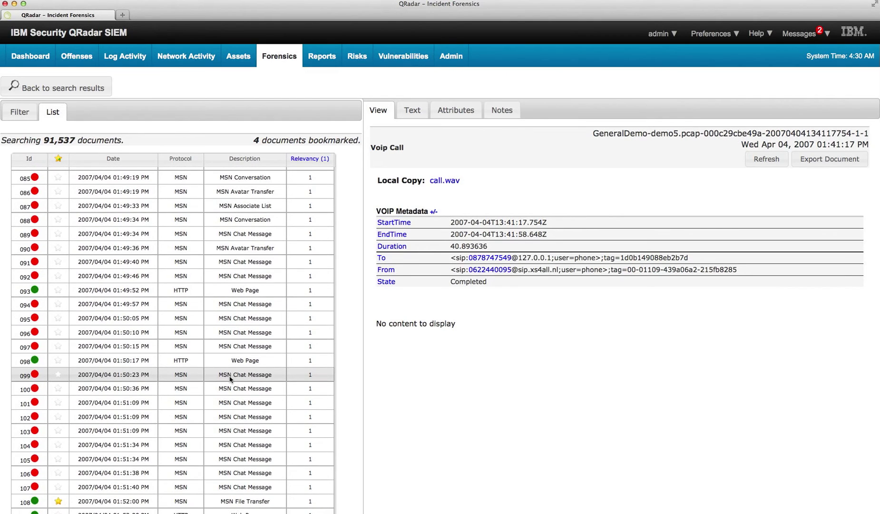
scroll(230, 378, "down", 8)
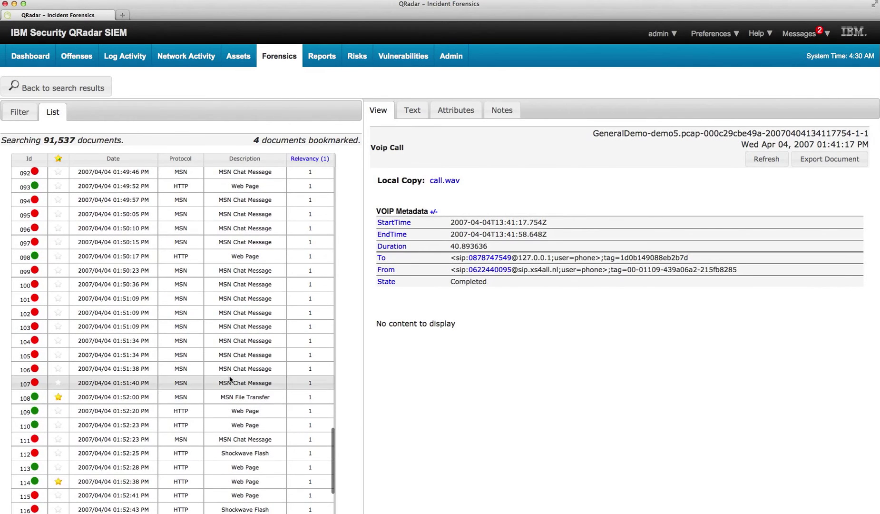
left_click(34, 398)
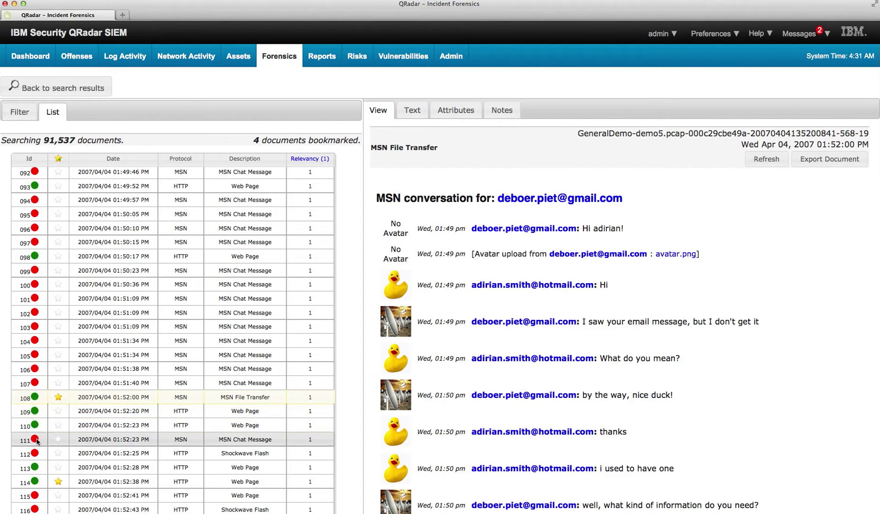
Follow the Google results' Cayman Incorporation link to the WSR Corporation page, then return to results
left_click(36, 482)
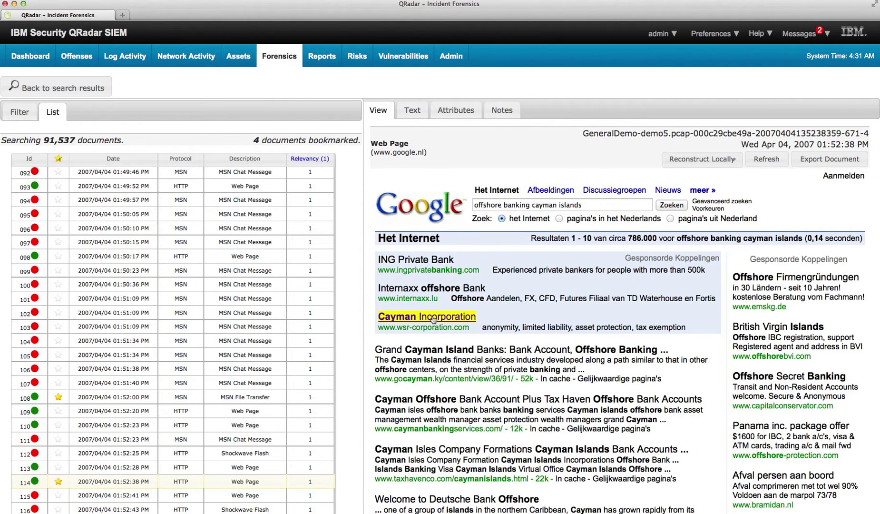
left_click(433, 317)
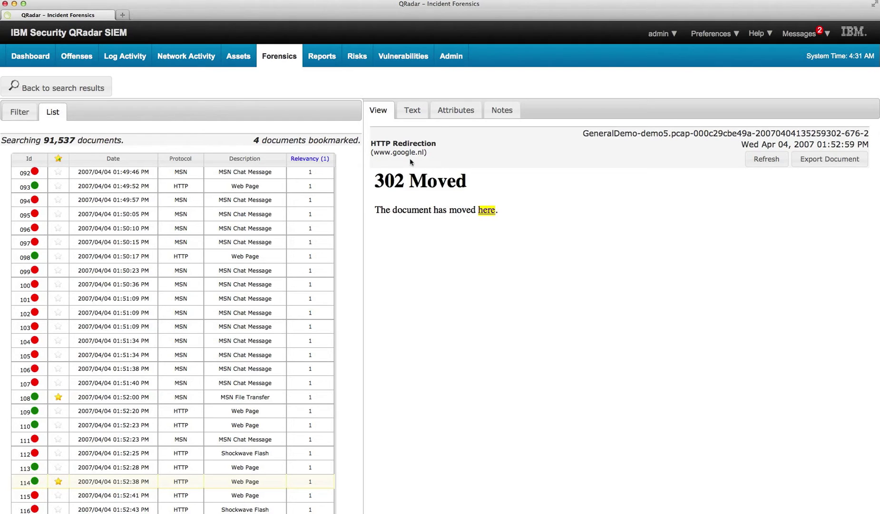
left_click(490, 213)
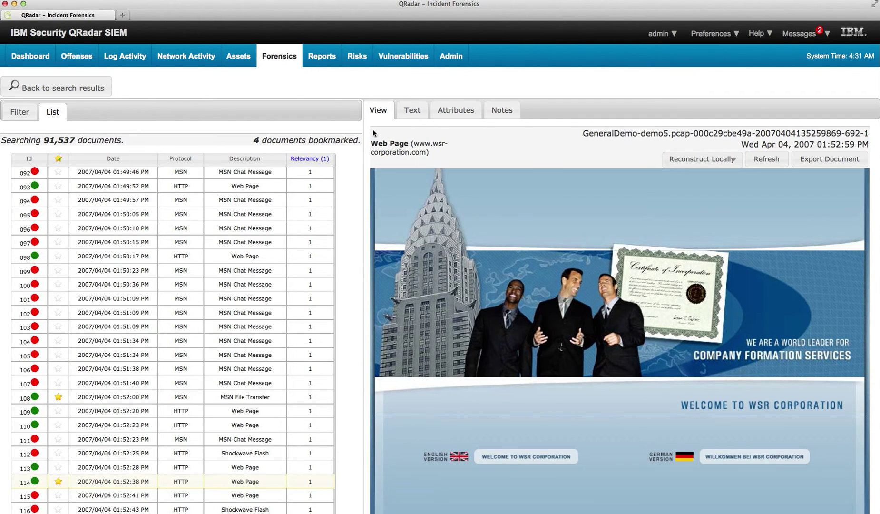
left_click(71, 90)
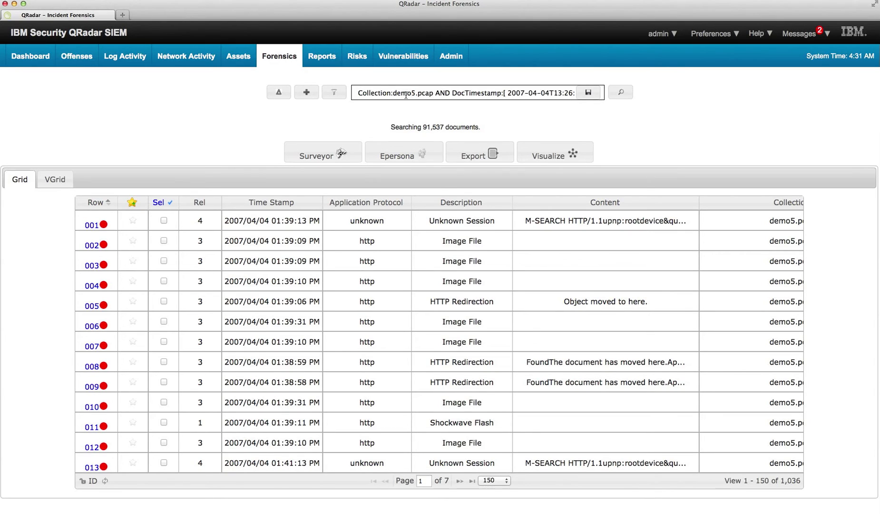
Search for 'replay industries' and select All in the Sel column for the 304 results
type("re")
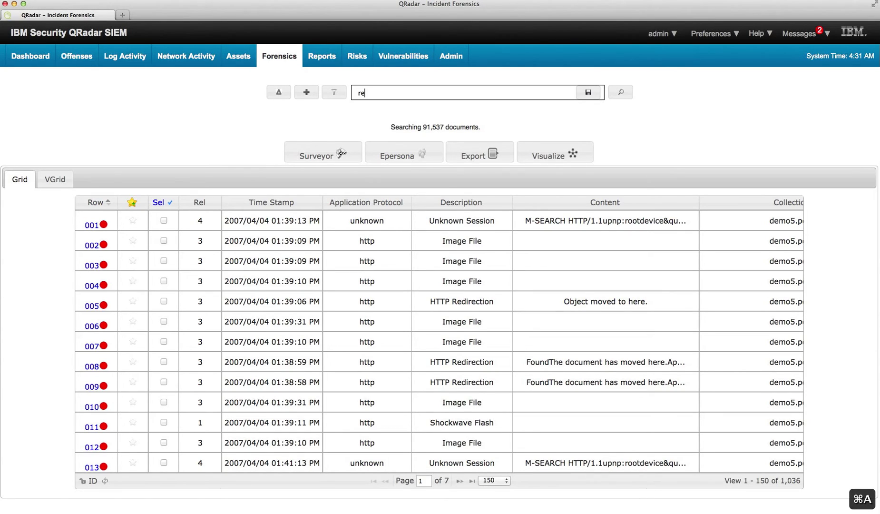
type("play industries")
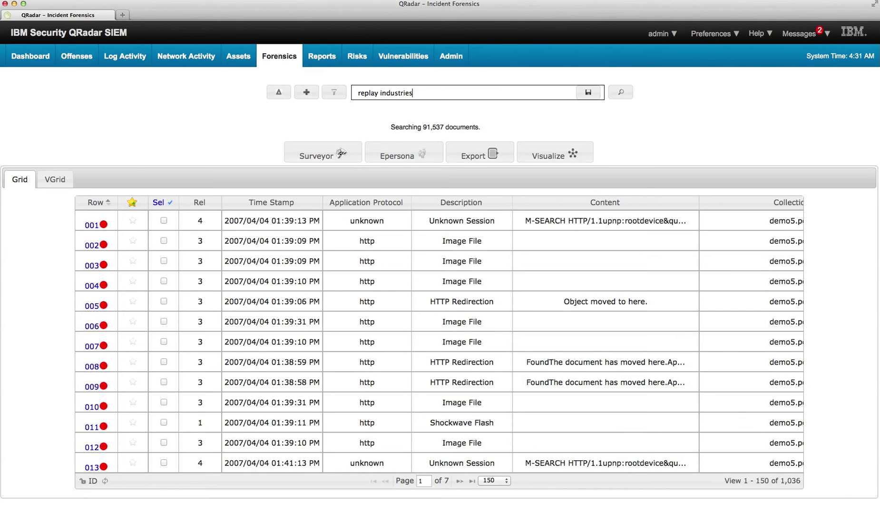
left_click(621, 93)
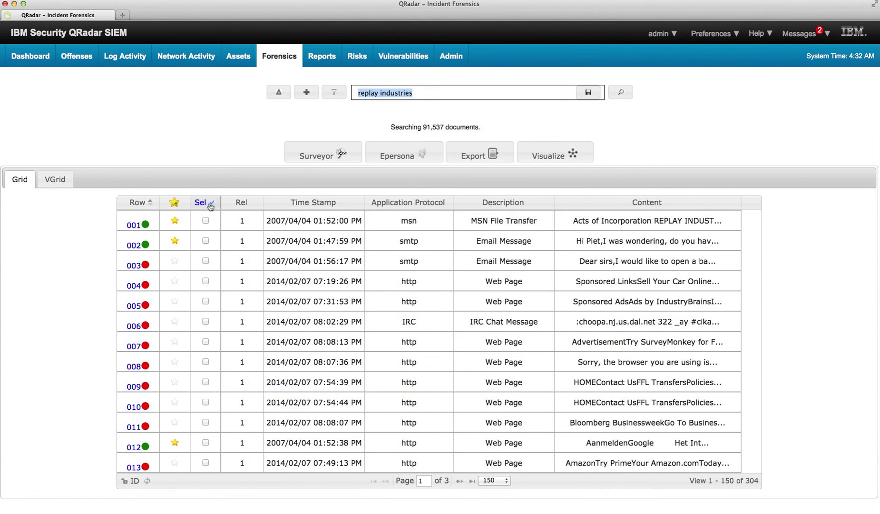
left_click(210, 205)
left_click(193, 233)
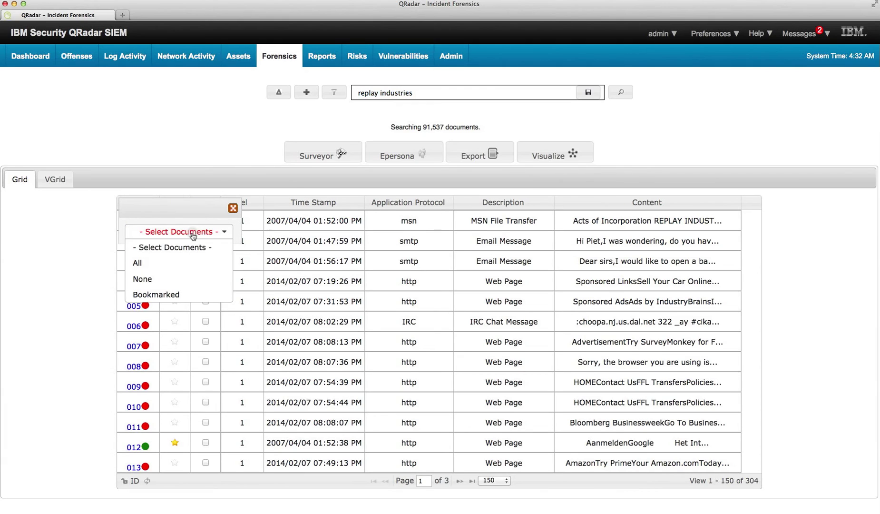
left_click(170, 264)
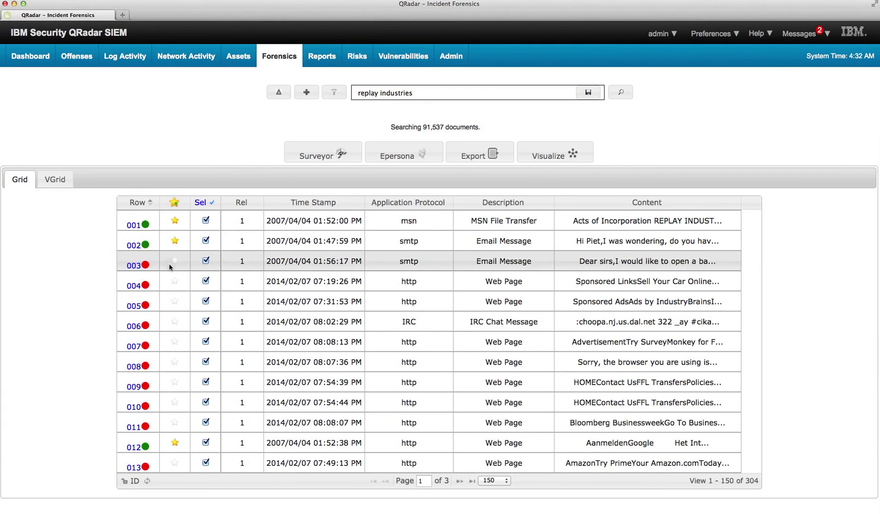
Visualize the selected documents with EmailAddress on both relation sides and refresh the graph
left_click(552, 156)
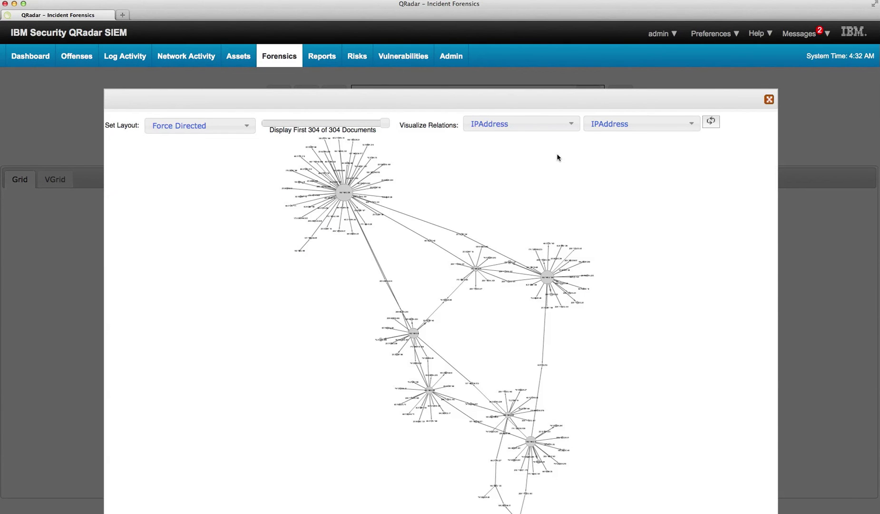
left_click(571, 126)
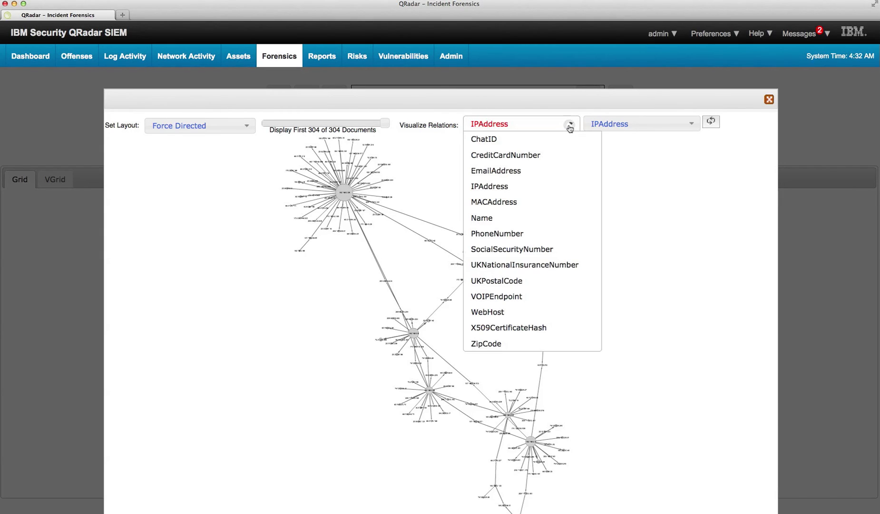
left_click(561, 176)
left_click(686, 126)
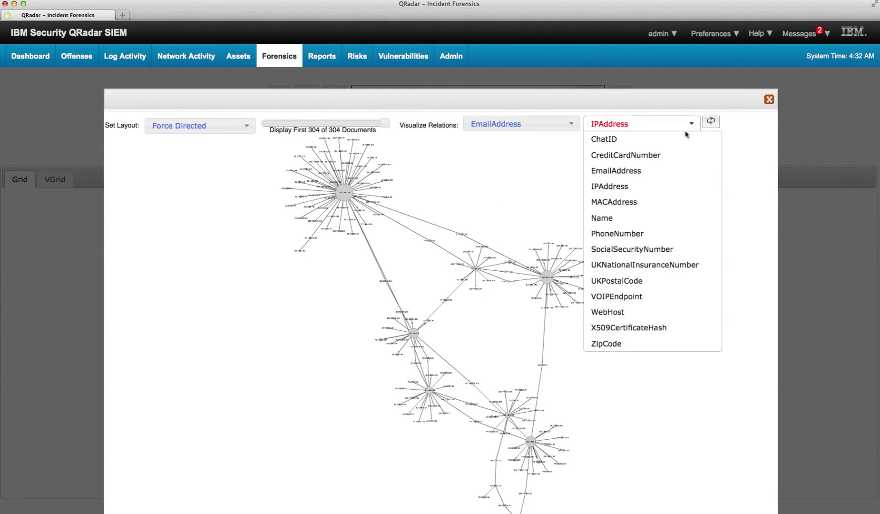
left_click(623, 172)
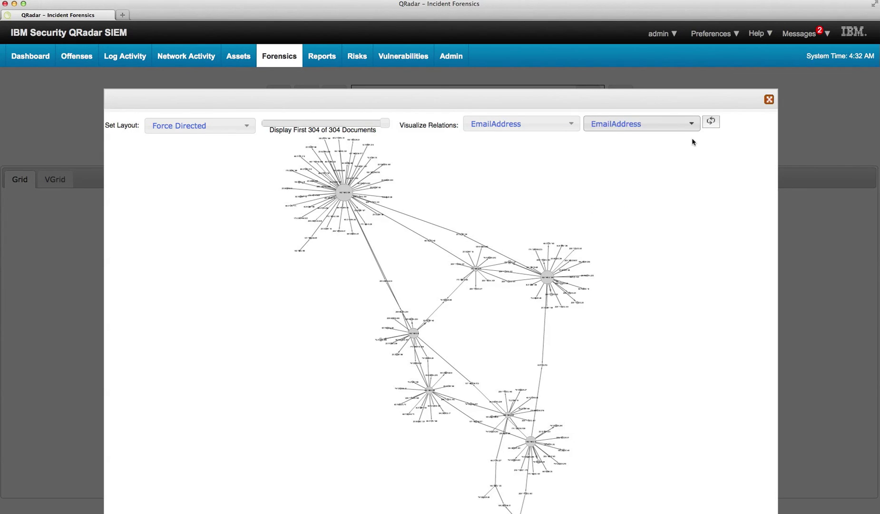
left_click(712, 122)
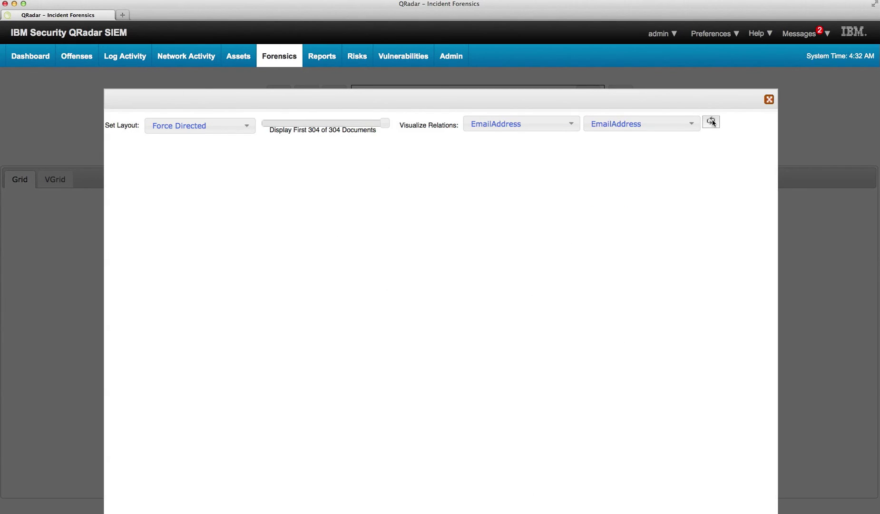